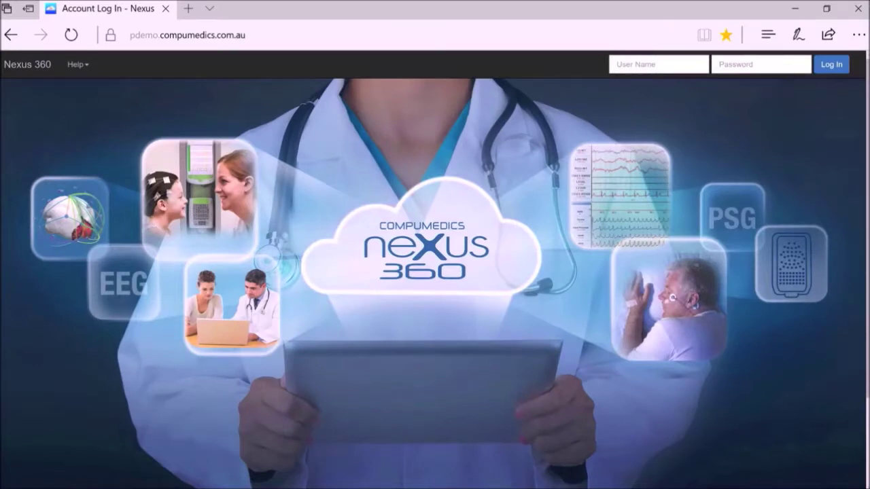
Enter the administrator's user name and password on the login page.
left_click(632, 66)
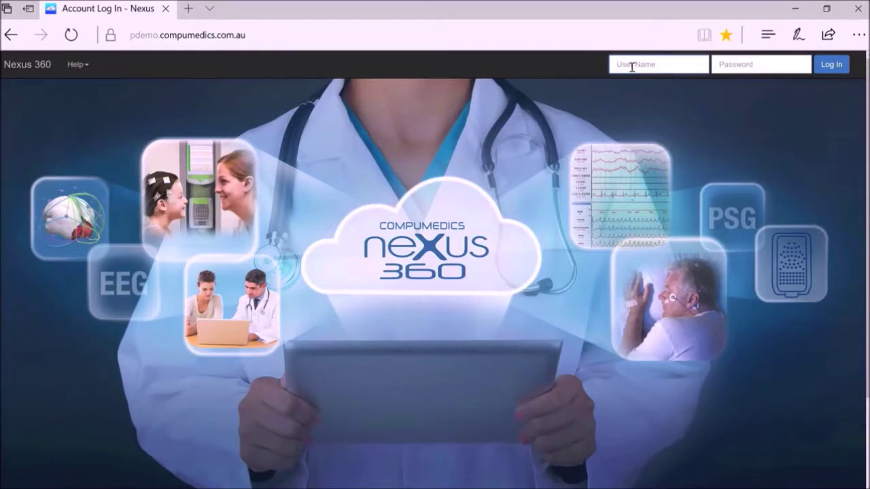
type("Admin")
left_click(749, 66)
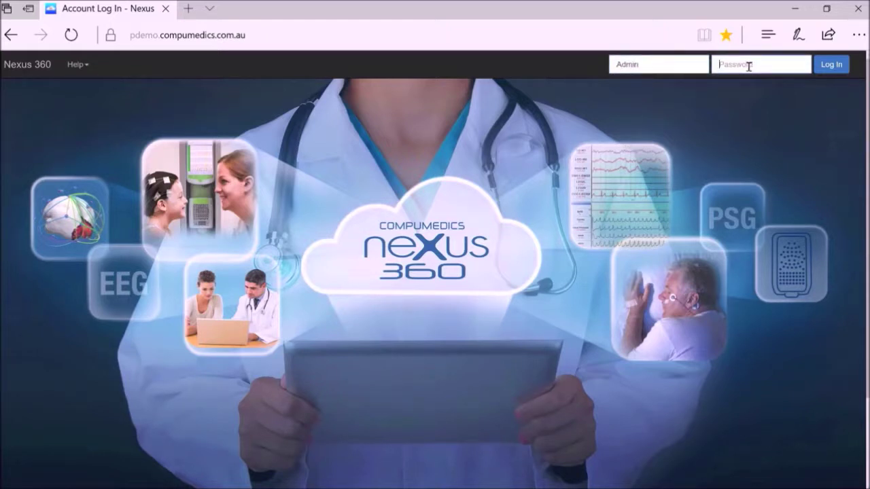
type("•••••••••••")
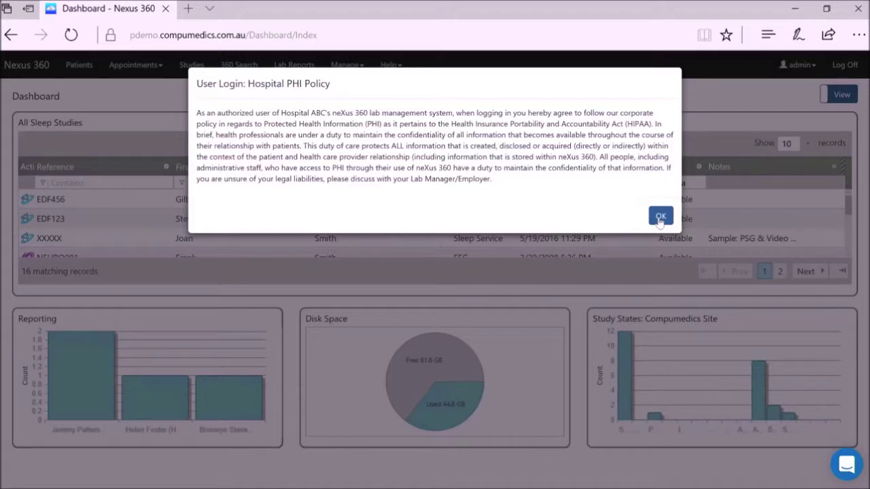
Acknowledge the Hospital PHI Policy notice with OK.
left_click(660, 217)
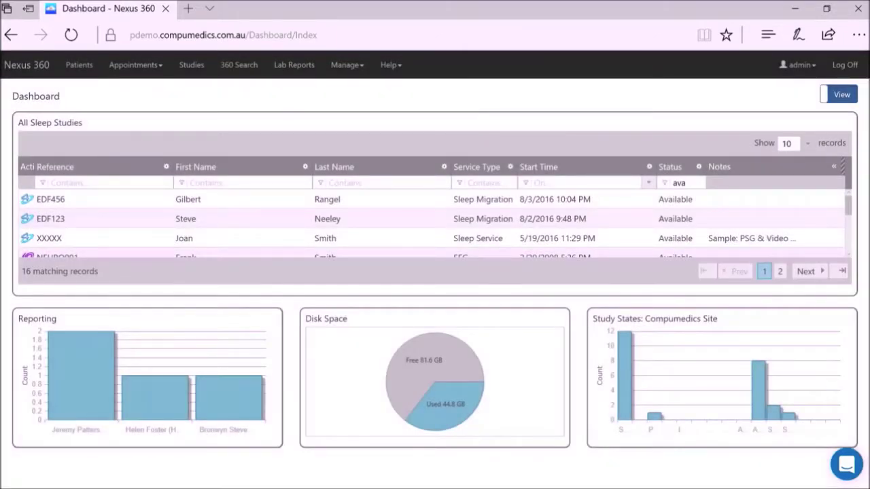
Open the System Tasks options under the Manage menu.
left_click(349, 64)
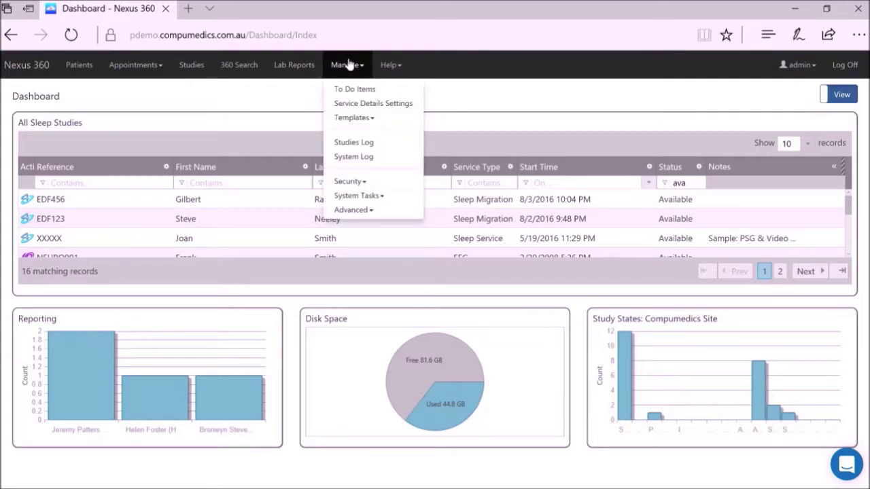
left_click(380, 196)
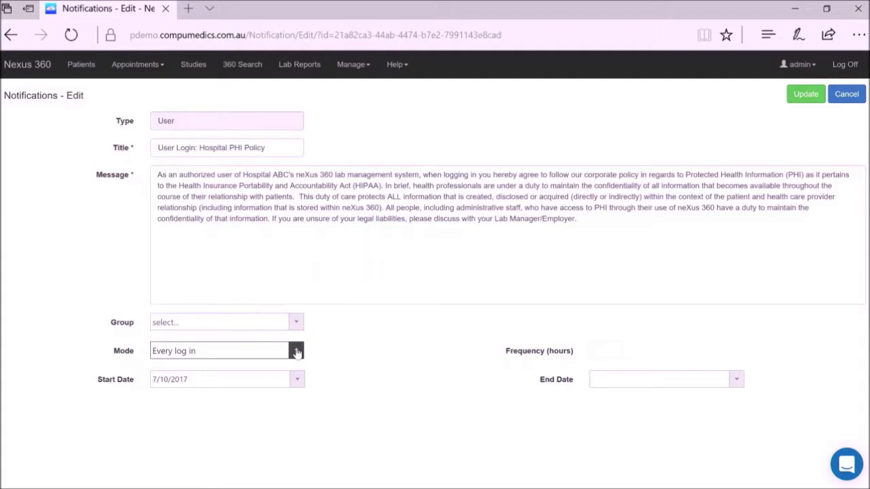
left_click(297, 351)
left_click(297, 351)
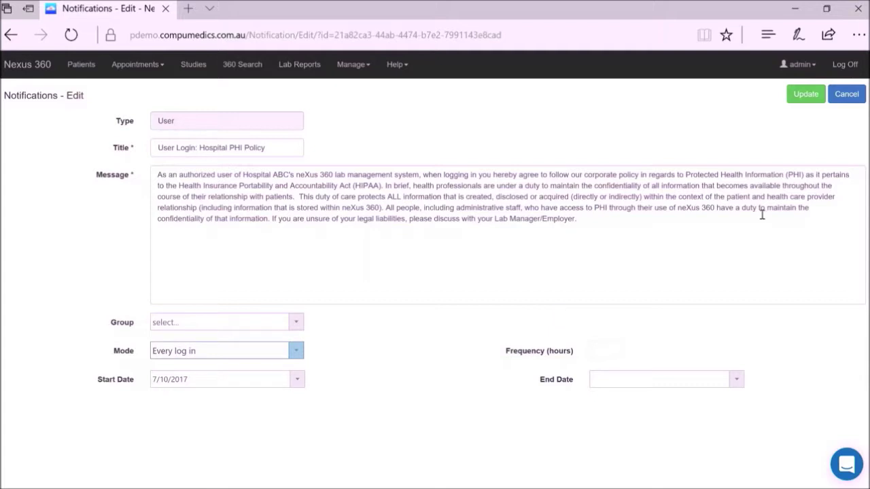
left_click(848, 97)
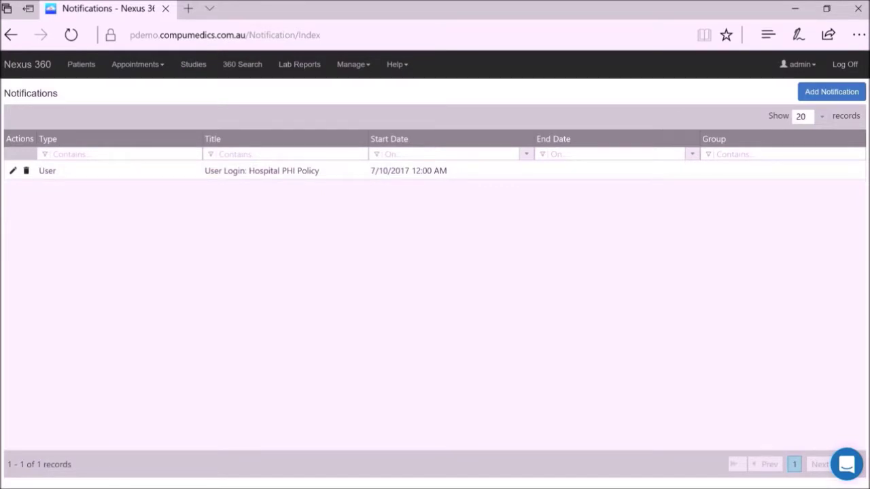
Add a notification titled 'System Meintenance Notification' and paste in the maintenance message.
left_click(839, 100)
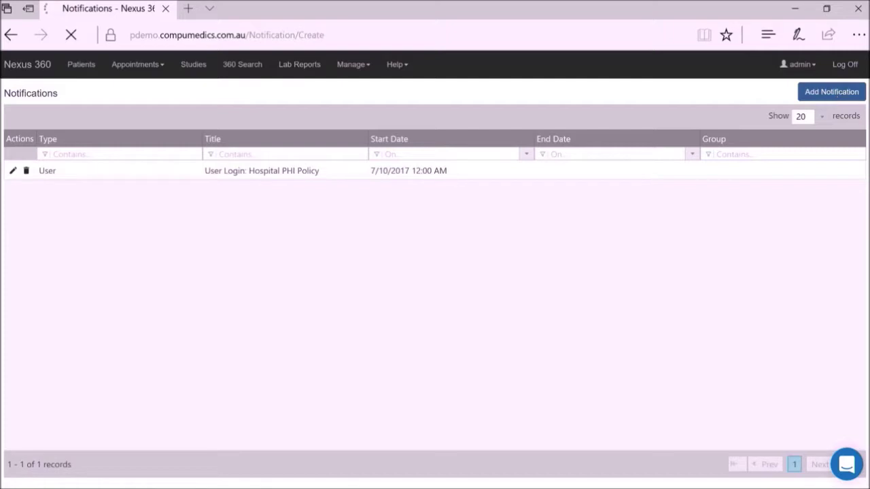
type("System M")
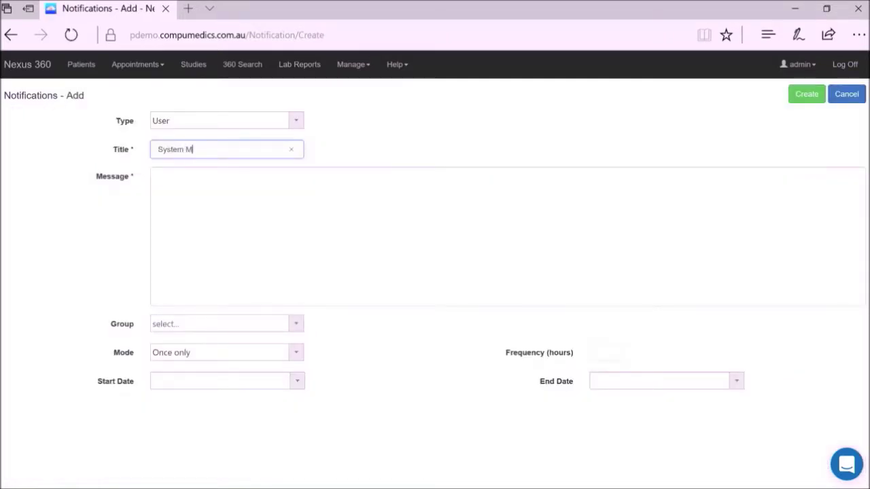
type("eintenance Notifi")
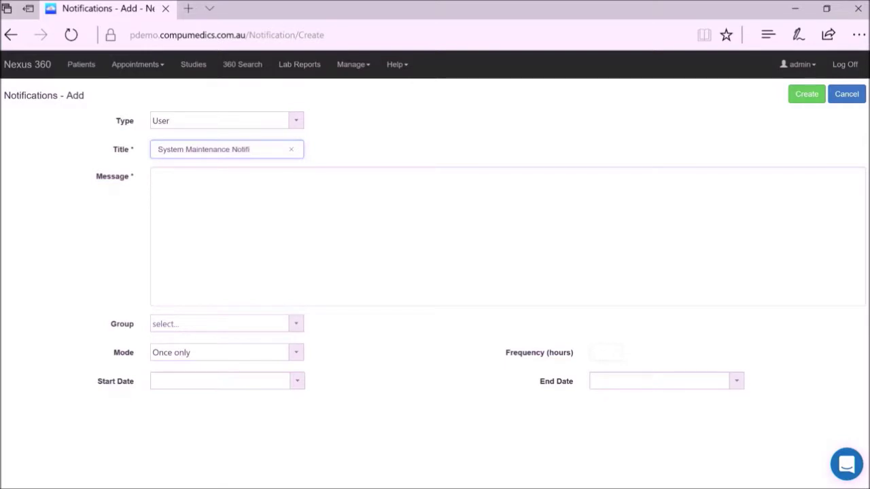
type("cation")
mouse_move(340, 488)
left_click(276, 178)
type("Dear NeXus 360 Lab Manager:  This is advance notification that your neXus 360 Lab Management System will be unavailable from 12am-12:30am Eastern Standard Time on Sunday the 3rd of September, 2017, for periodic system maintenance.  If you have any concerns, please contact your local Compumedics support team. Thank you for your patience.  Compumedics Ltd.")
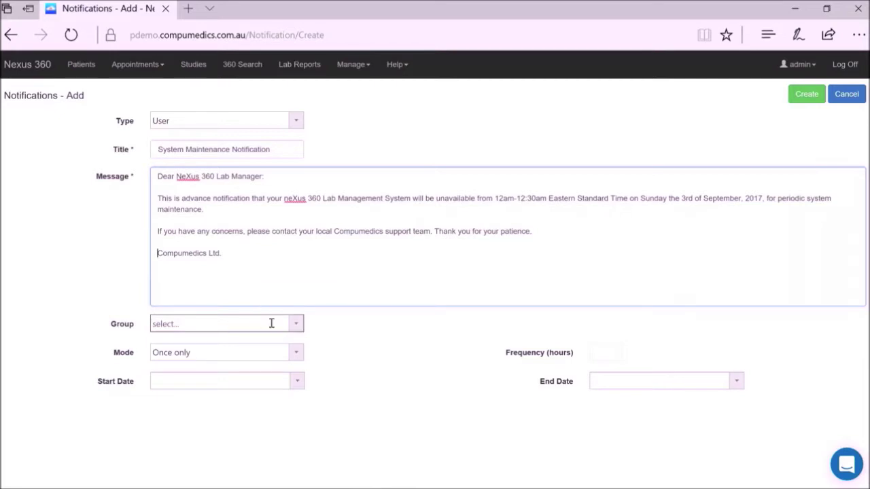
Target the Lab Managers group and set Mode to Every log in.
left_click(293, 324)
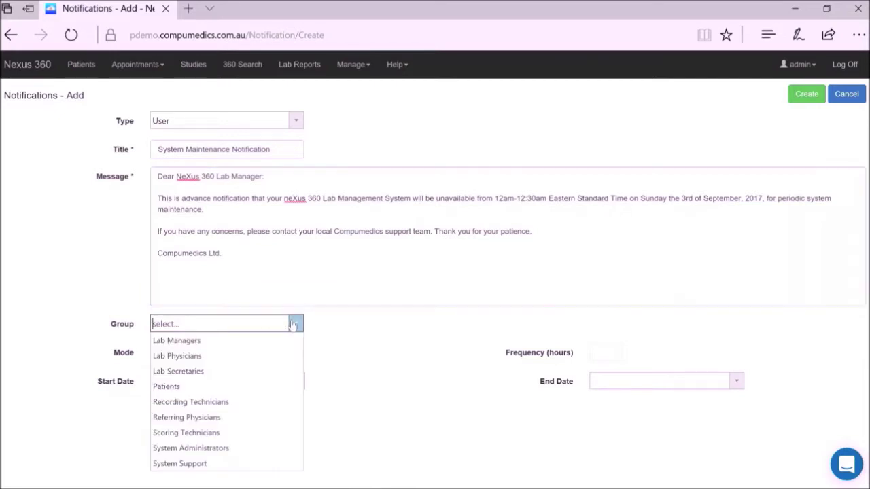
left_click(249, 342)
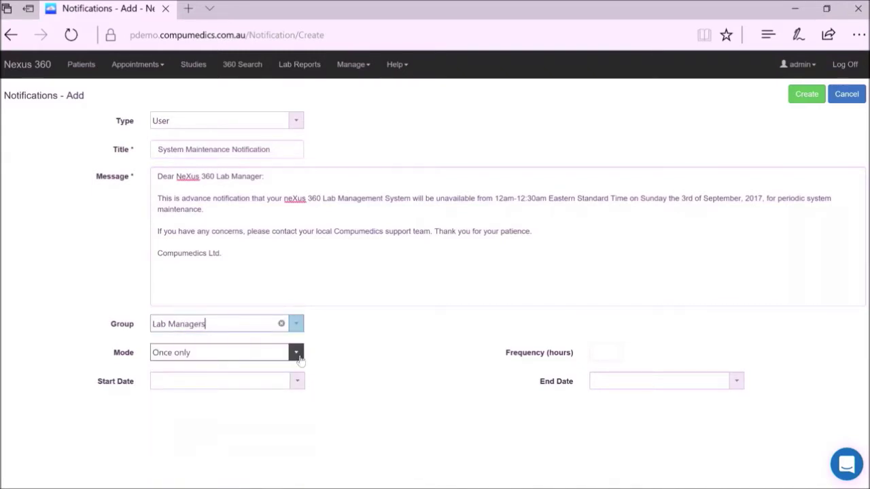
left_click(296, 352)
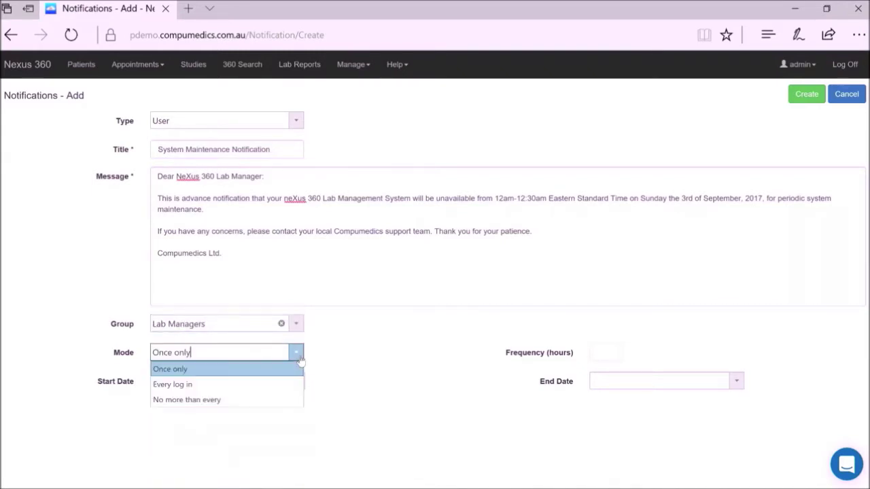
left_click(259, 385)
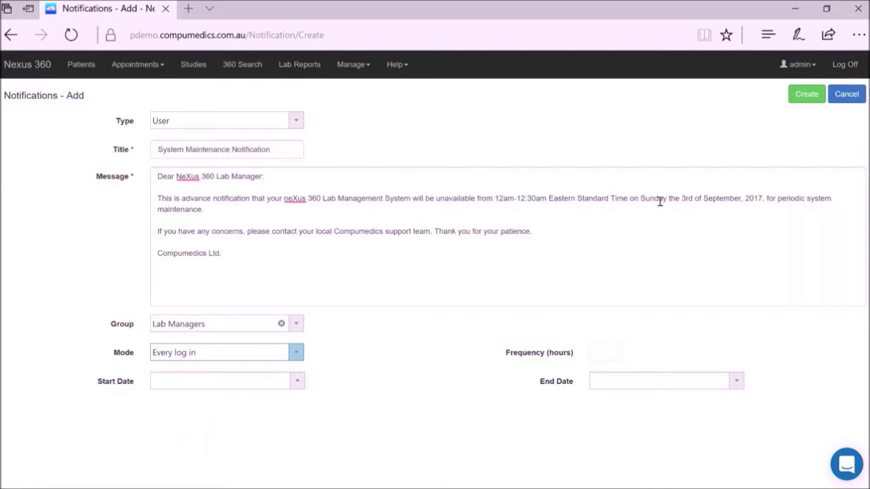
Set the start date to August 27, 2017 from the calendar.
left_click(299, 384)
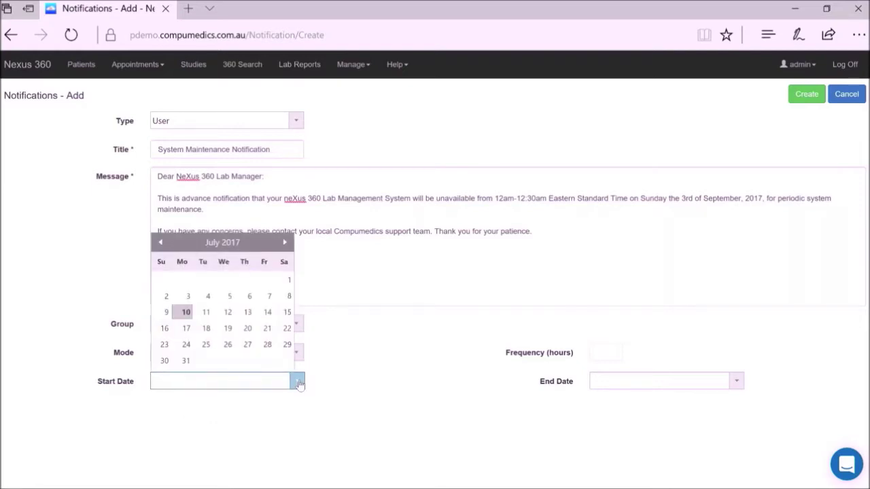
left_click(285, 244)
left_click(286, 245)
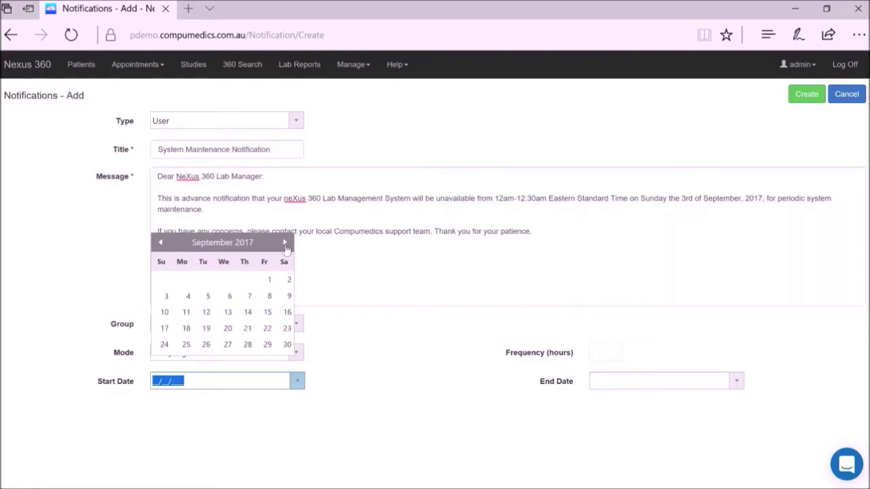
left_click(161, 244)
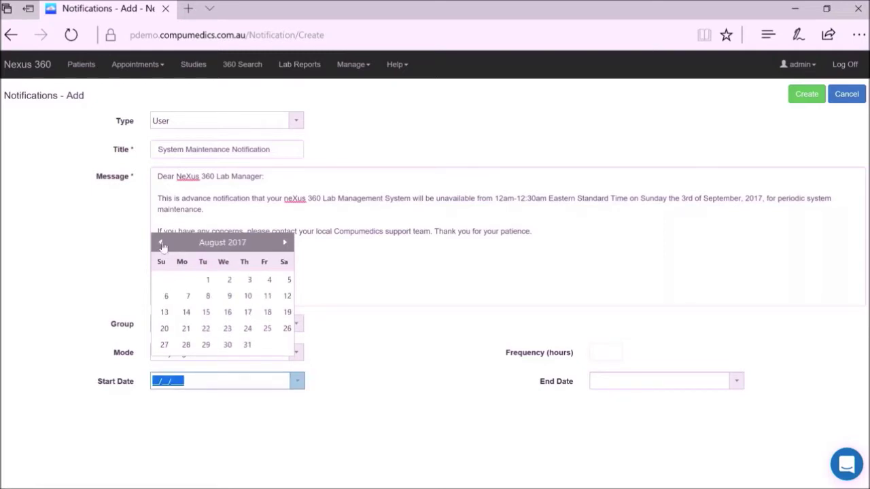
left_click(164, 346)
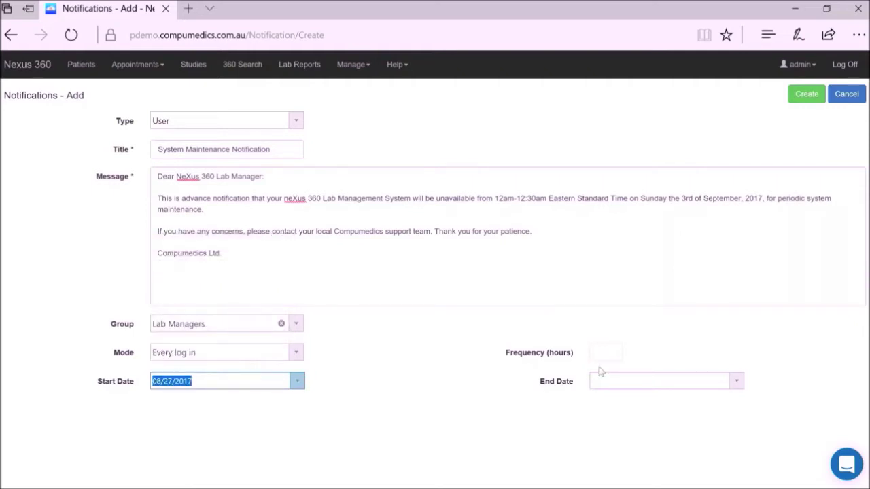
Set the end date to September 4, 2017 from the calendar.
left_click(737, 381)
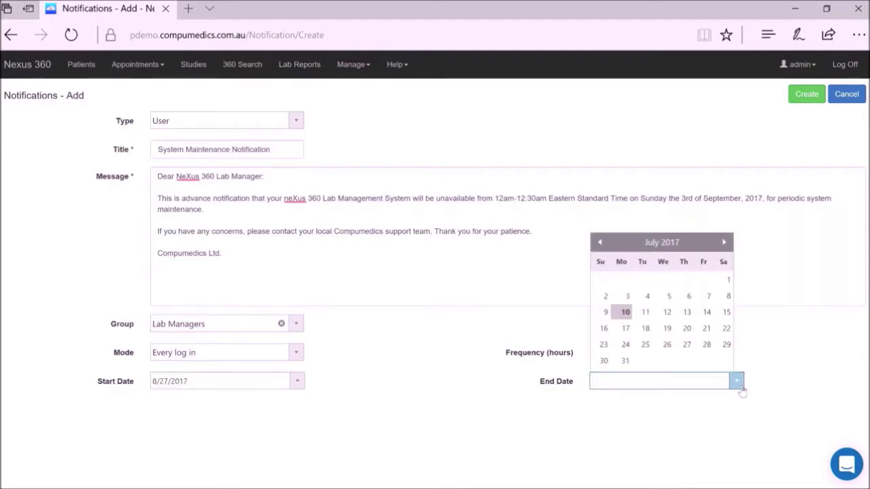
left_click(724, 242)
left_click(724, 243)
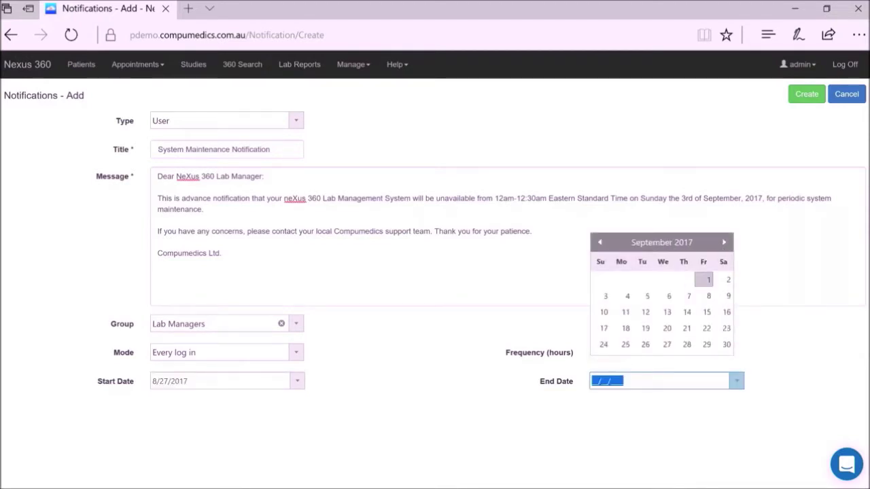
left_click(625, 297)
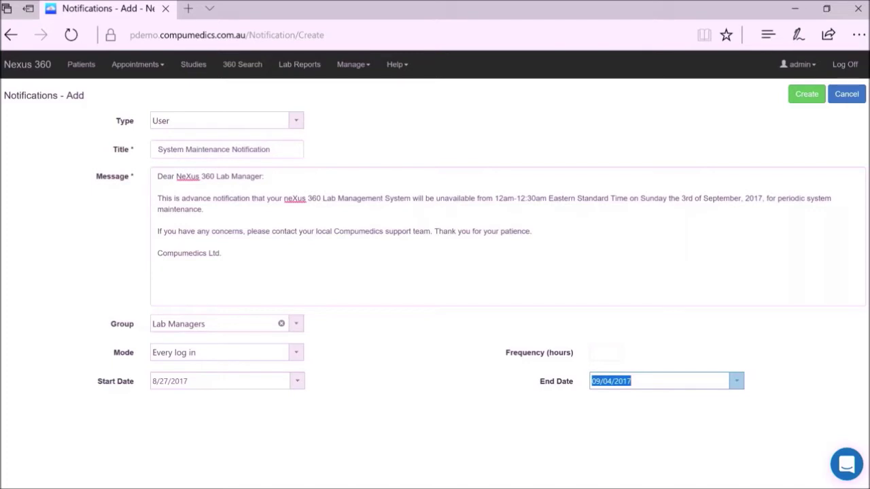
Create the System Maintenance Notification.
left_click(807, 95)
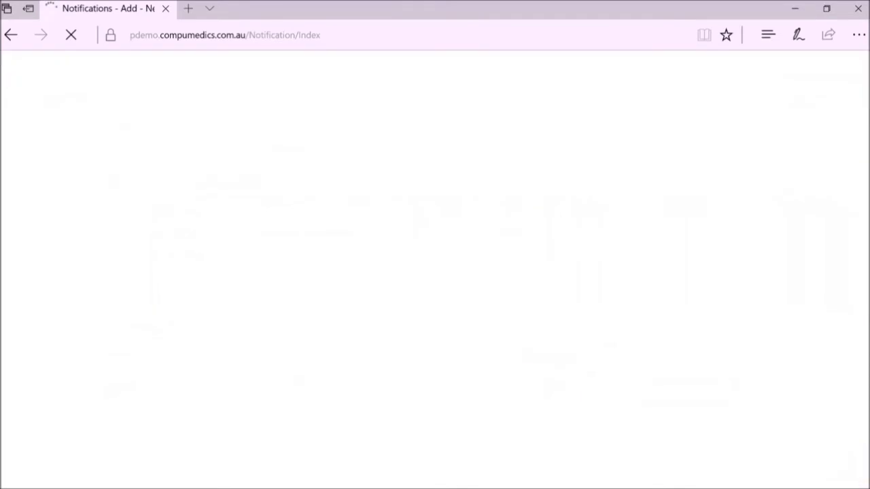